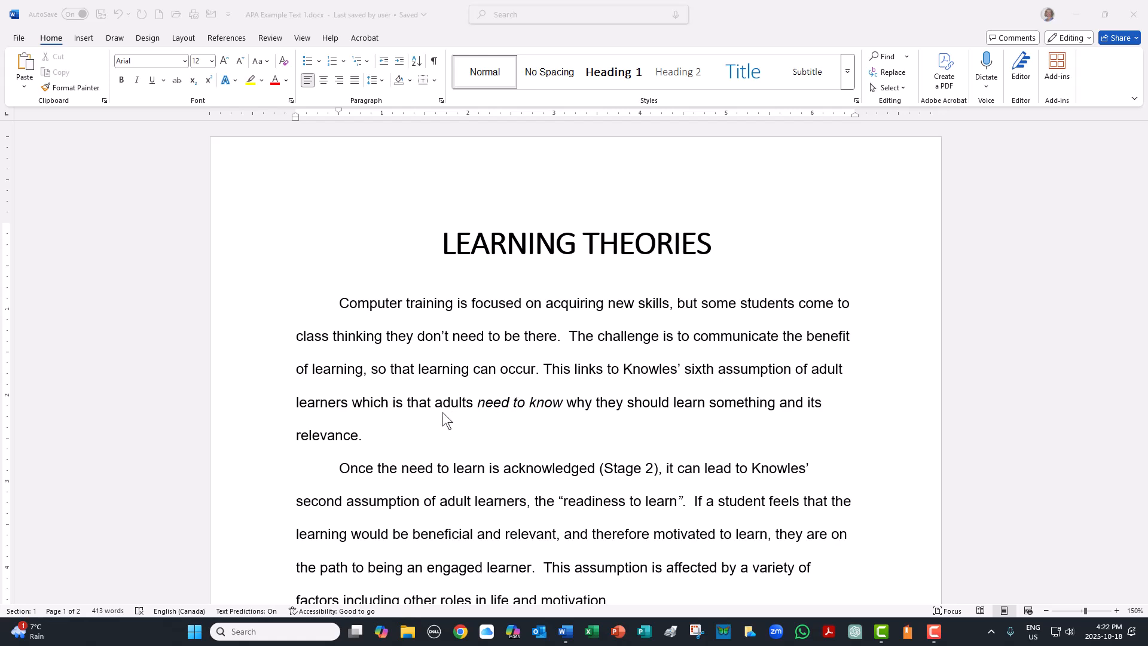
Step: Insert a citation placeholder named Placeholder1 after "relevance" at the end of the first paragraph, keeping the APA style
left_click(358, 439)
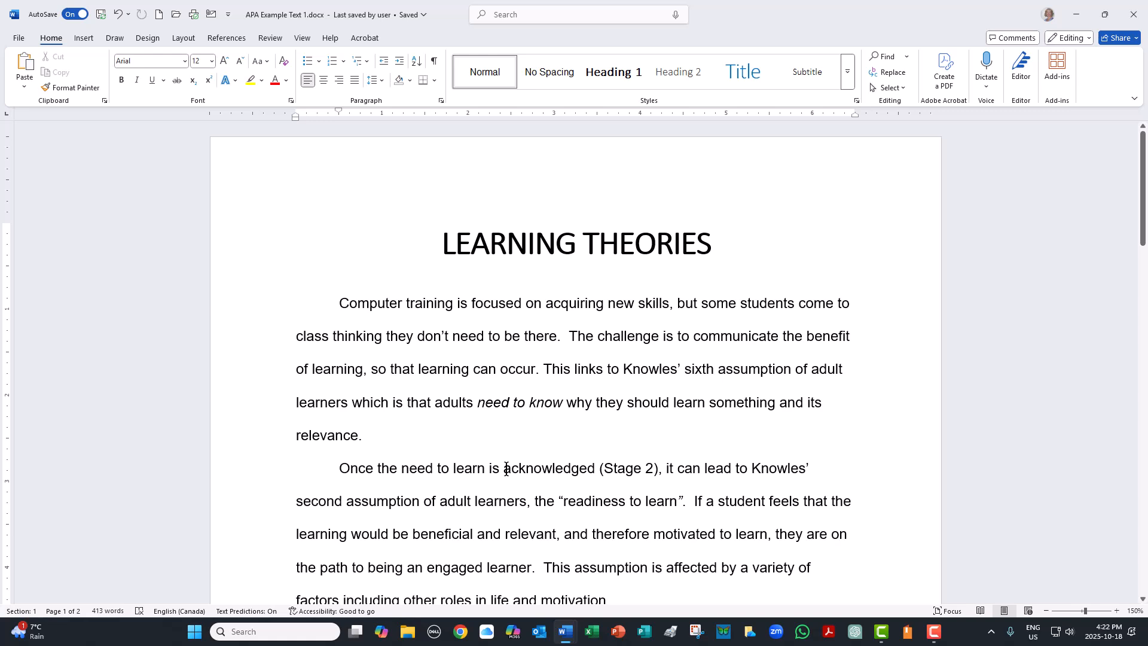
left_click(226, 38)
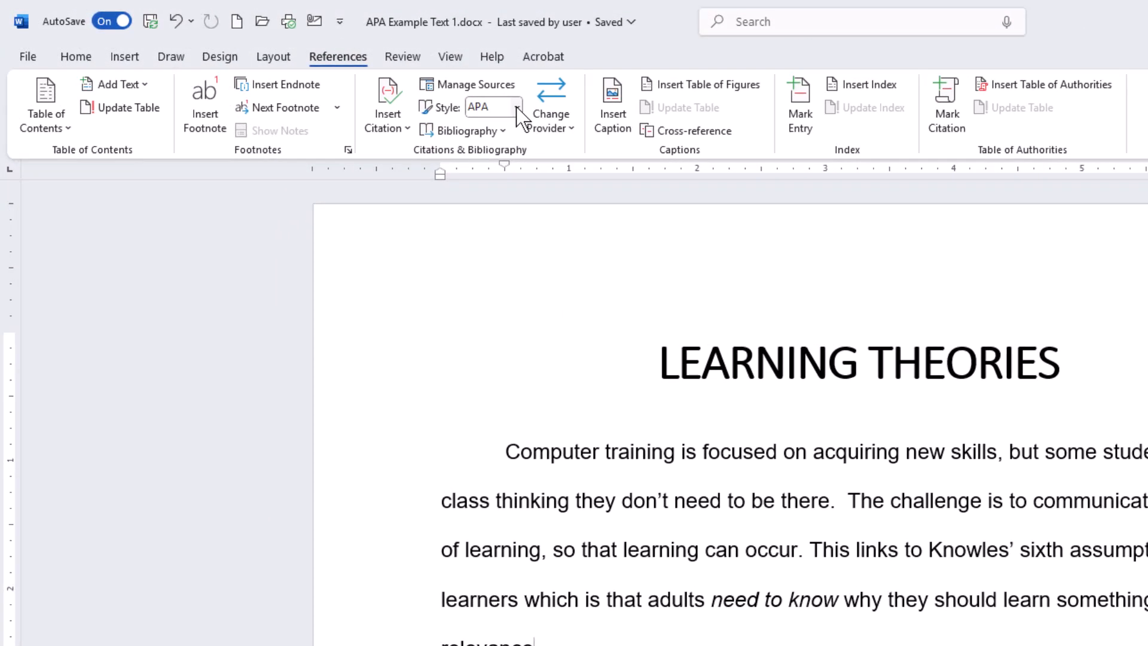
left_click(517, 108)
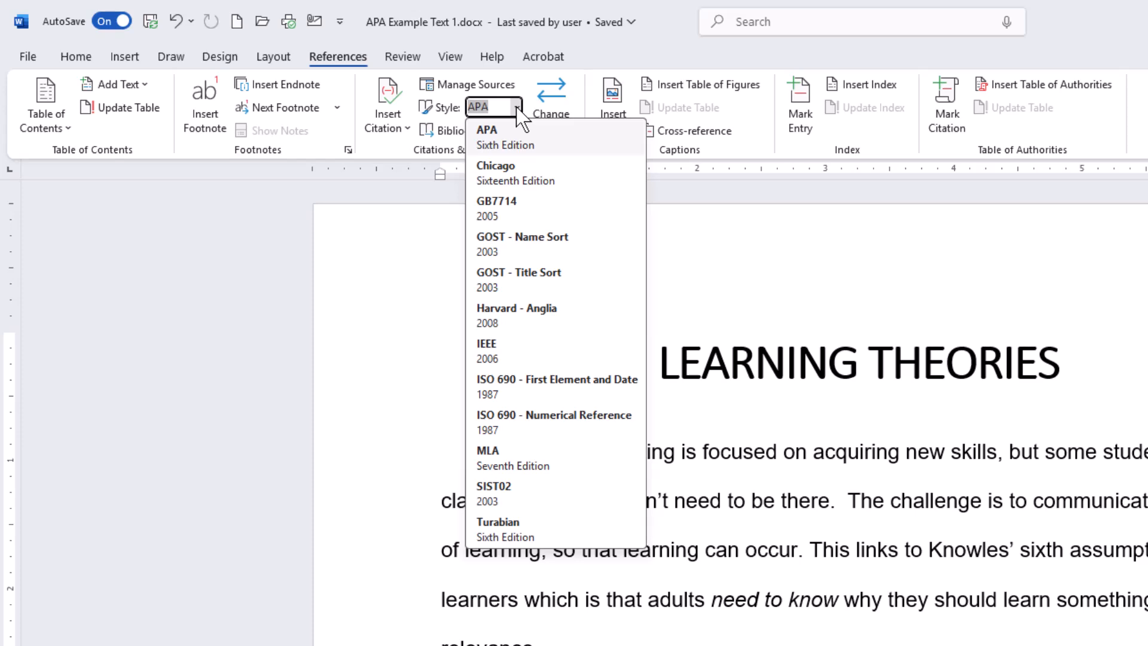
left_click(516, 108)
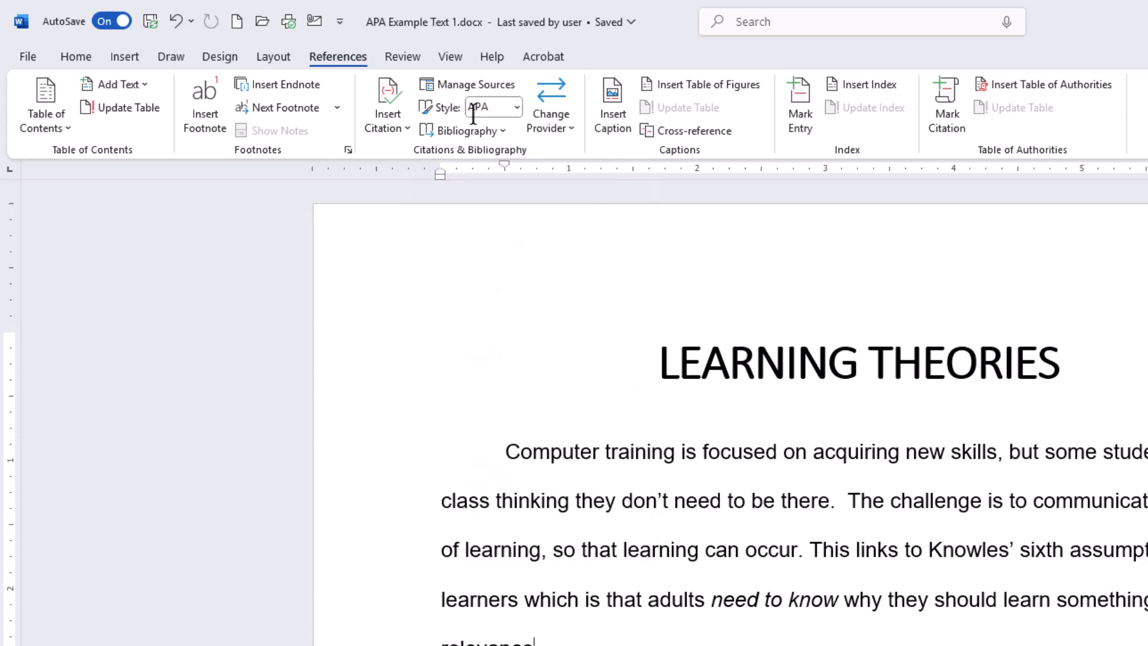
left_click(394, 140)
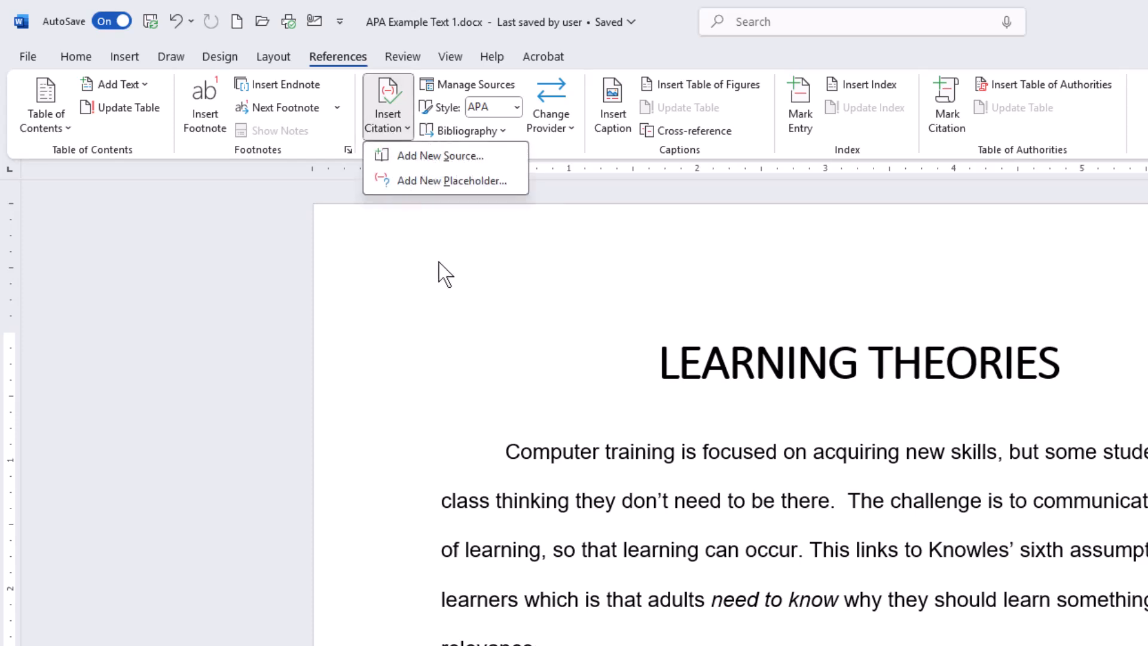
left_click(446, 181)
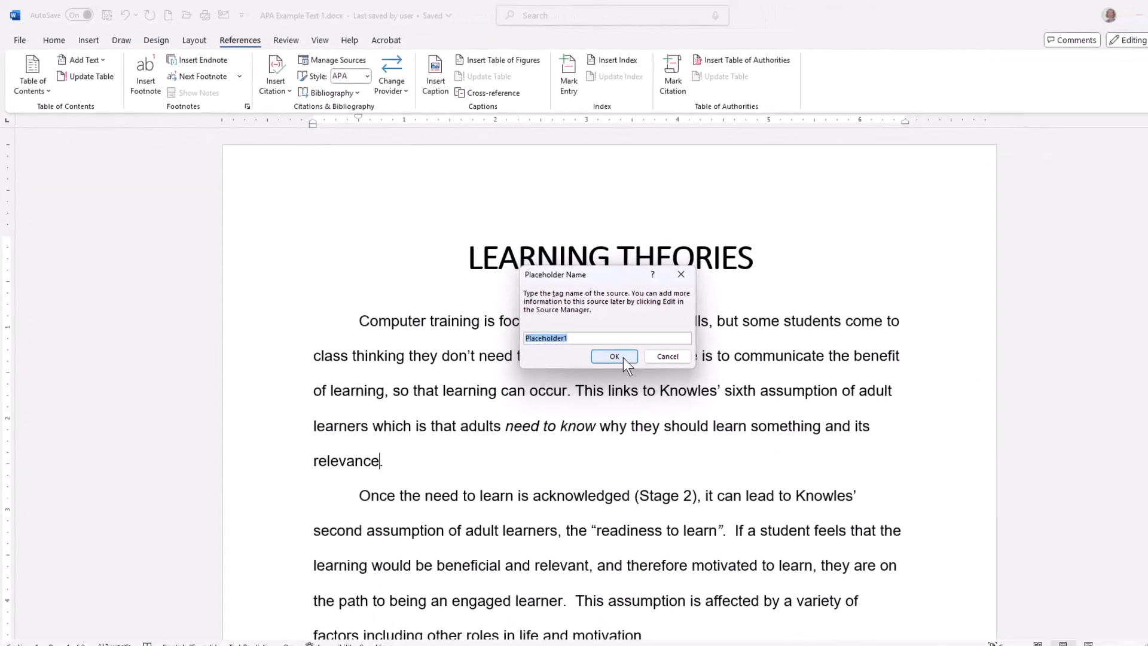
left_click(621, 357)
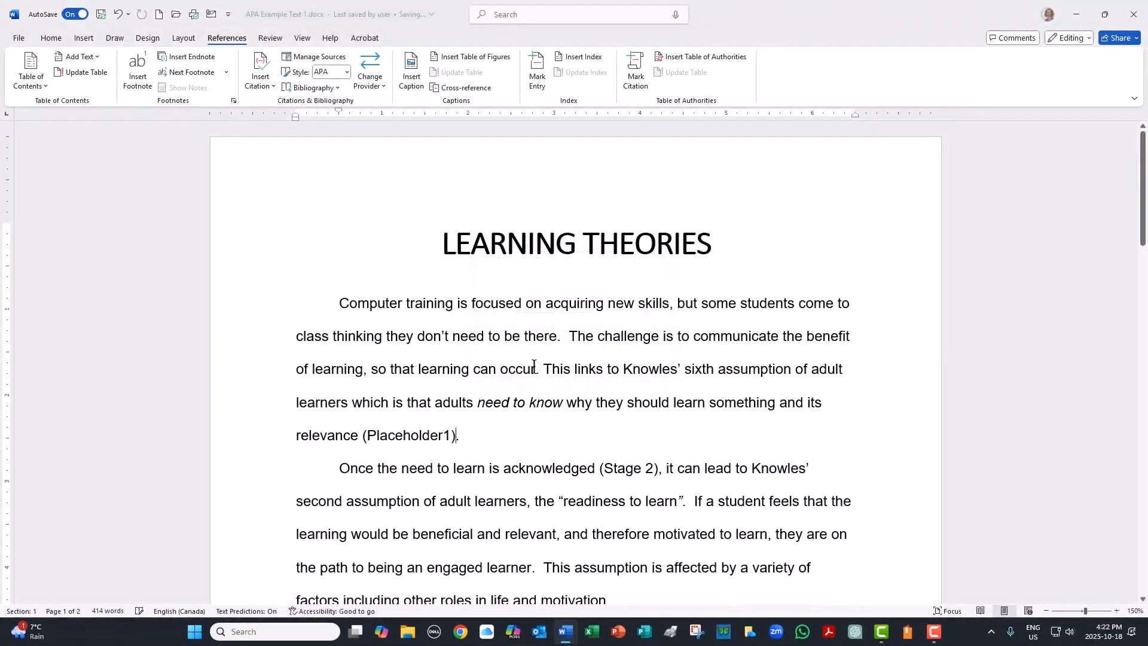
left_click(404, 436)
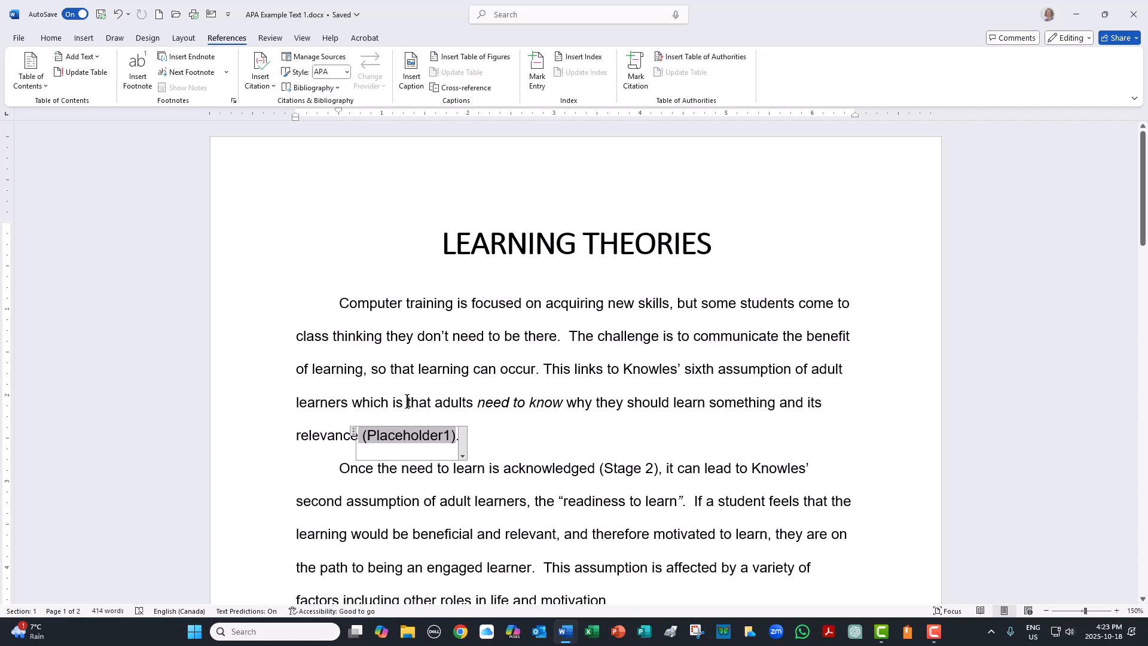
Step: Start a new source of type Book for a citation after "need to be there" in the first sentence
left_click(557, 337)
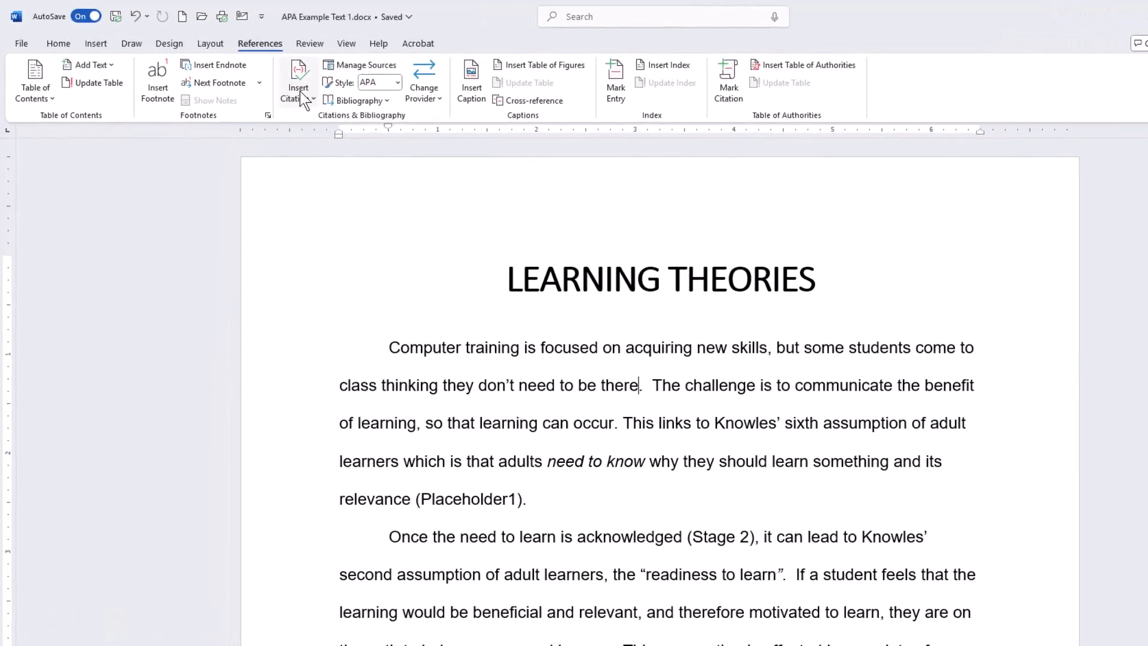
left_click(303, 93)
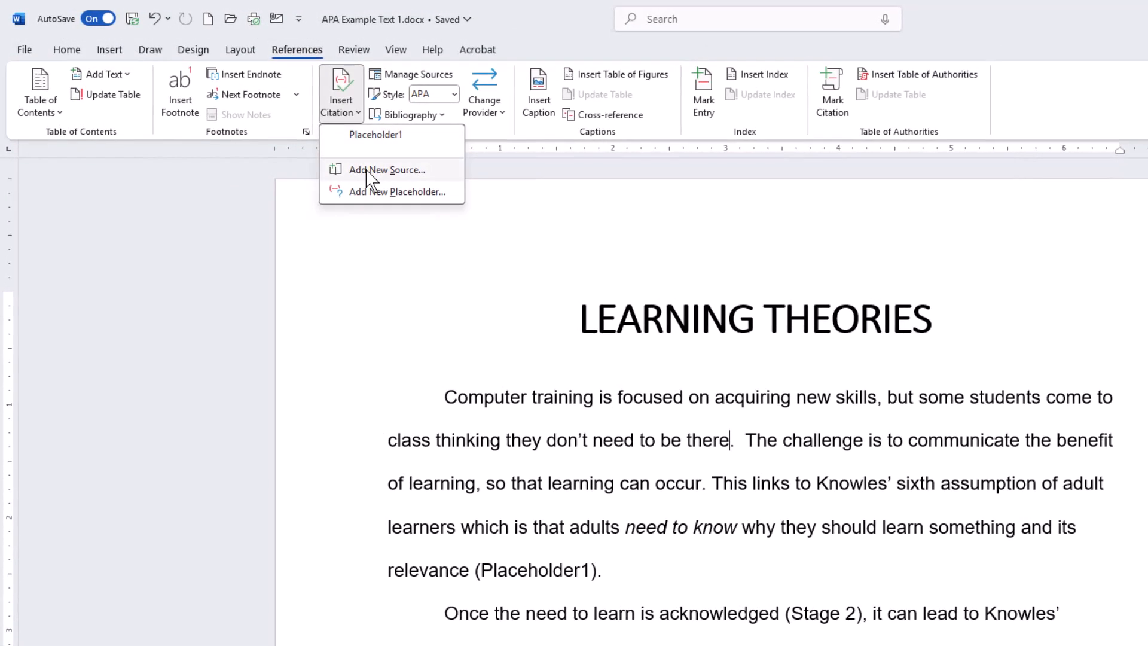
left_click(367, 170)
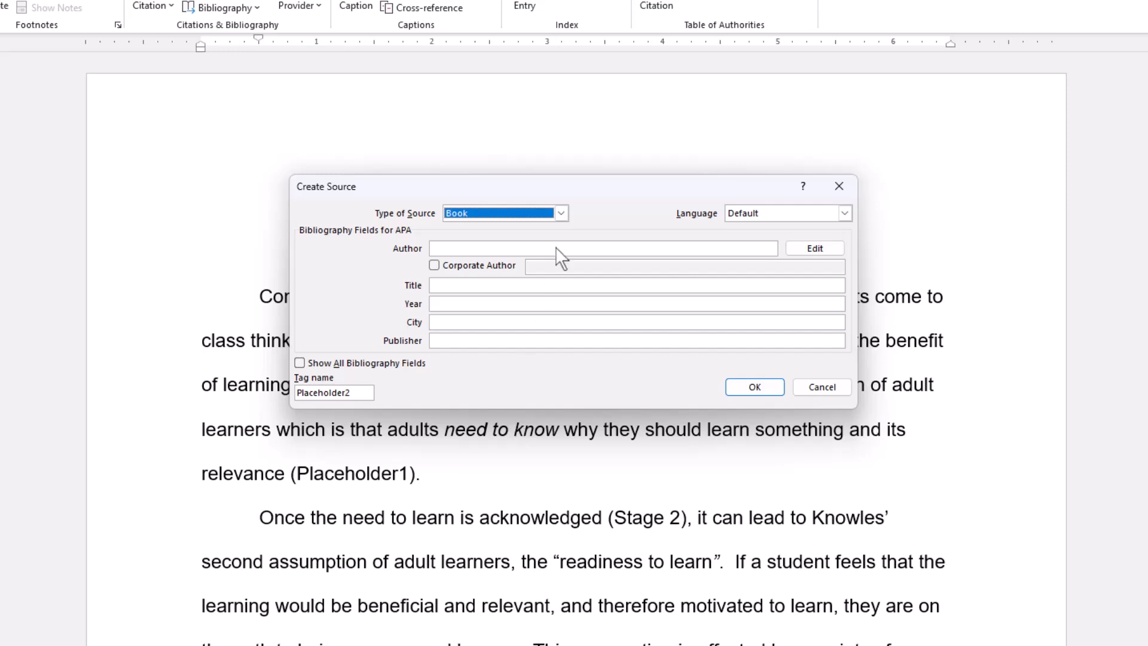
left_click(562, 213)
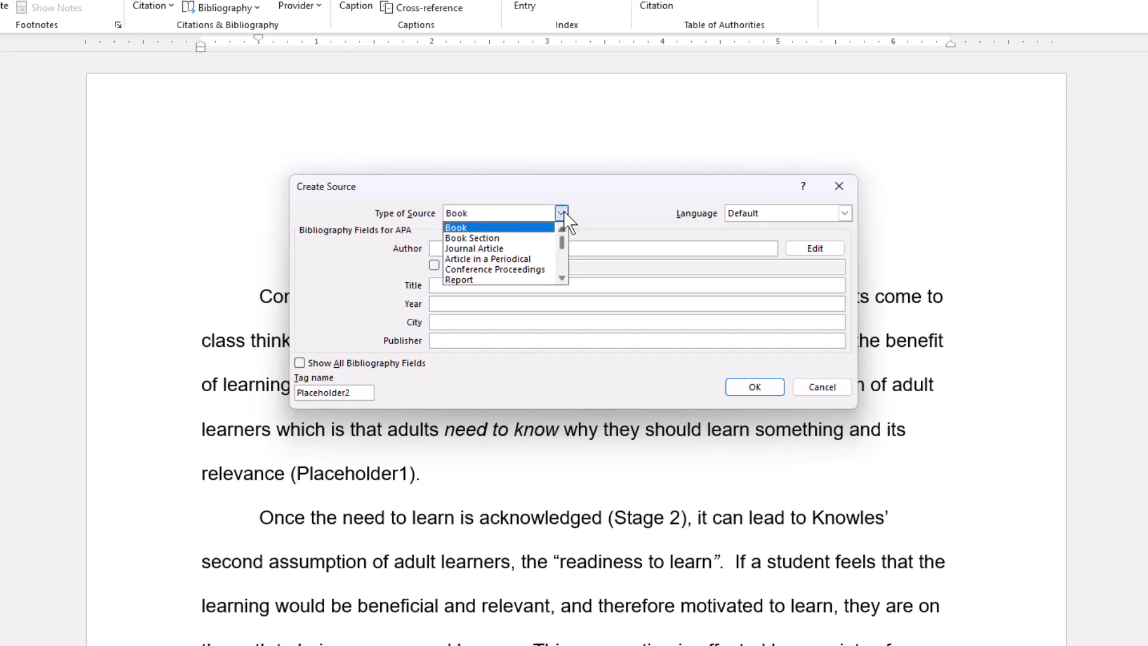
mouse_move(562, 238)
left_mouse_down()
mouse_move(565, 257)
mouse_move(562, 239)
left_mouse_up()
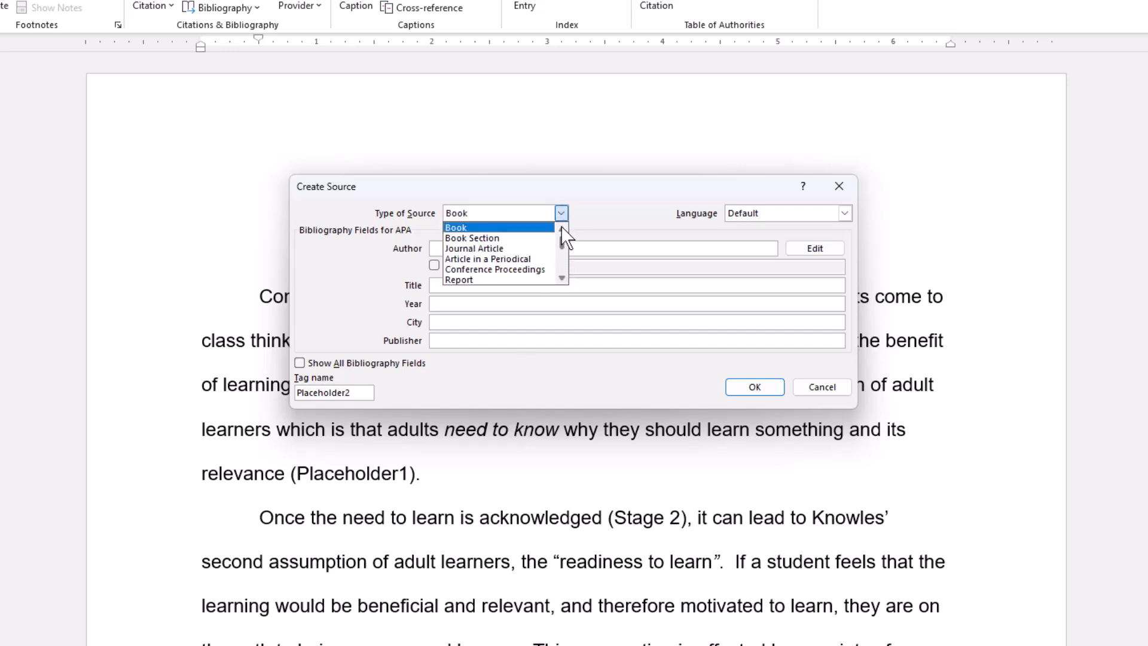
left_click(455, 228)
left_click(438, 249)
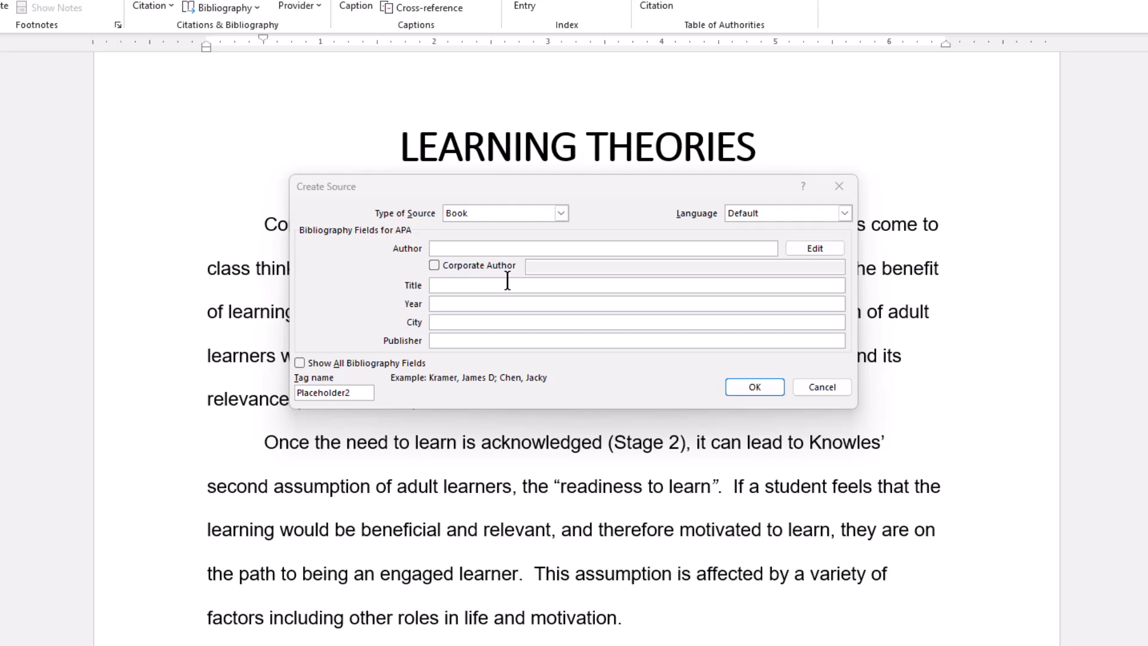
Step: Show all bibliography fields for the book source, examine the recommended and optional ones, and return to the short list
left_click(299, 364)
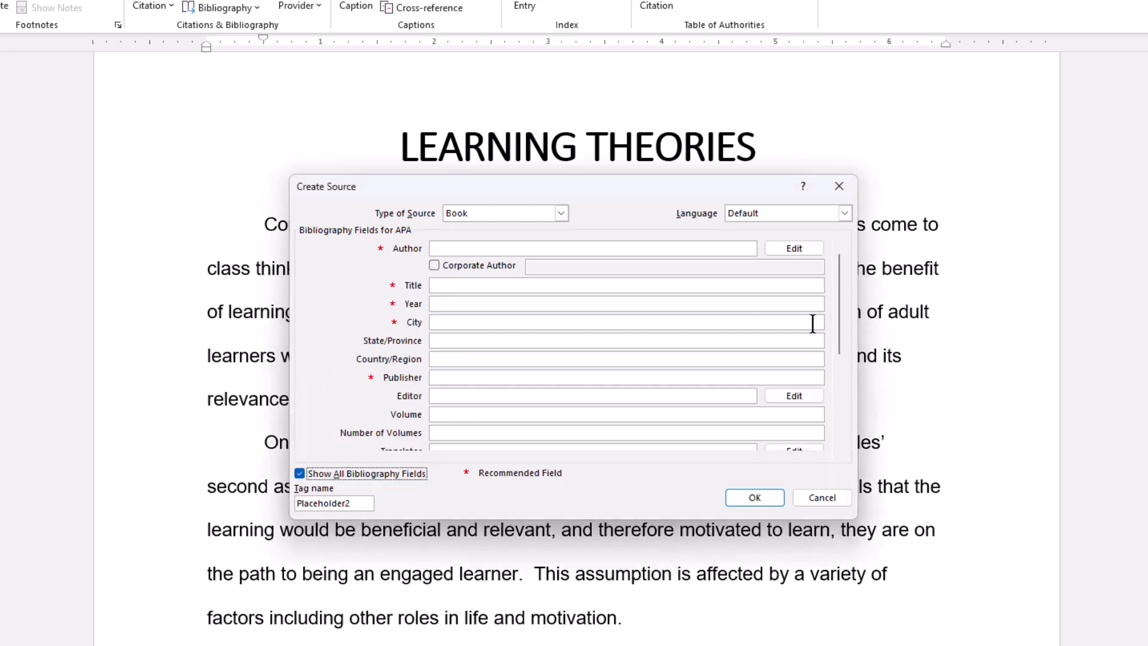
left_click_drag(839, 304, 840, 426)
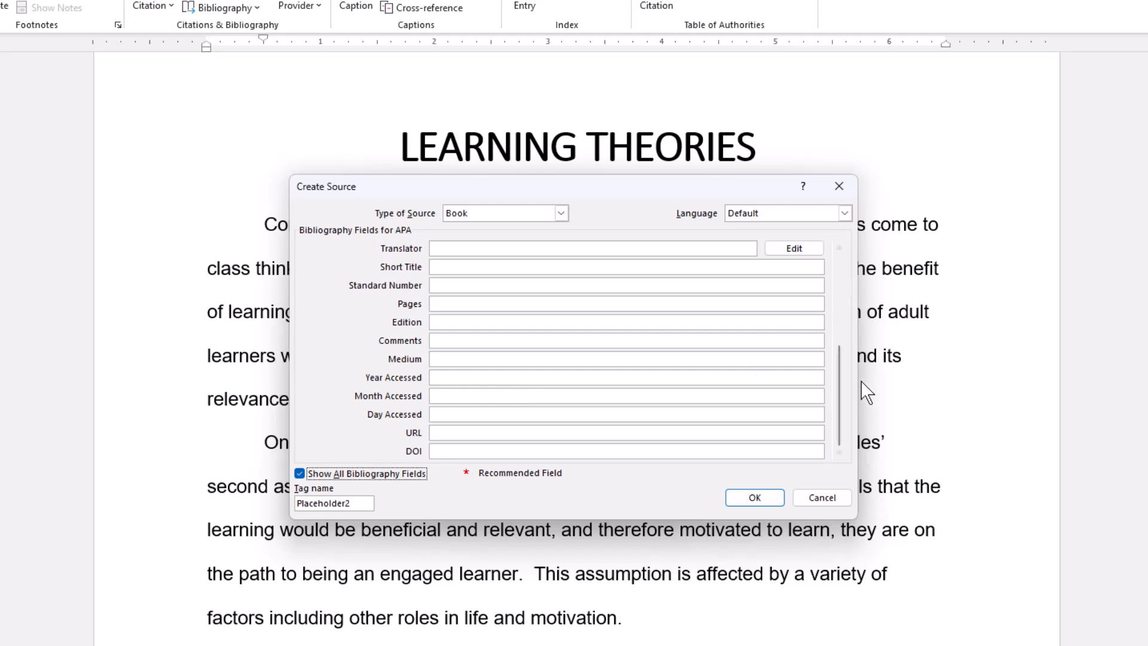
left_click_drag(838, 380, 840, 281)
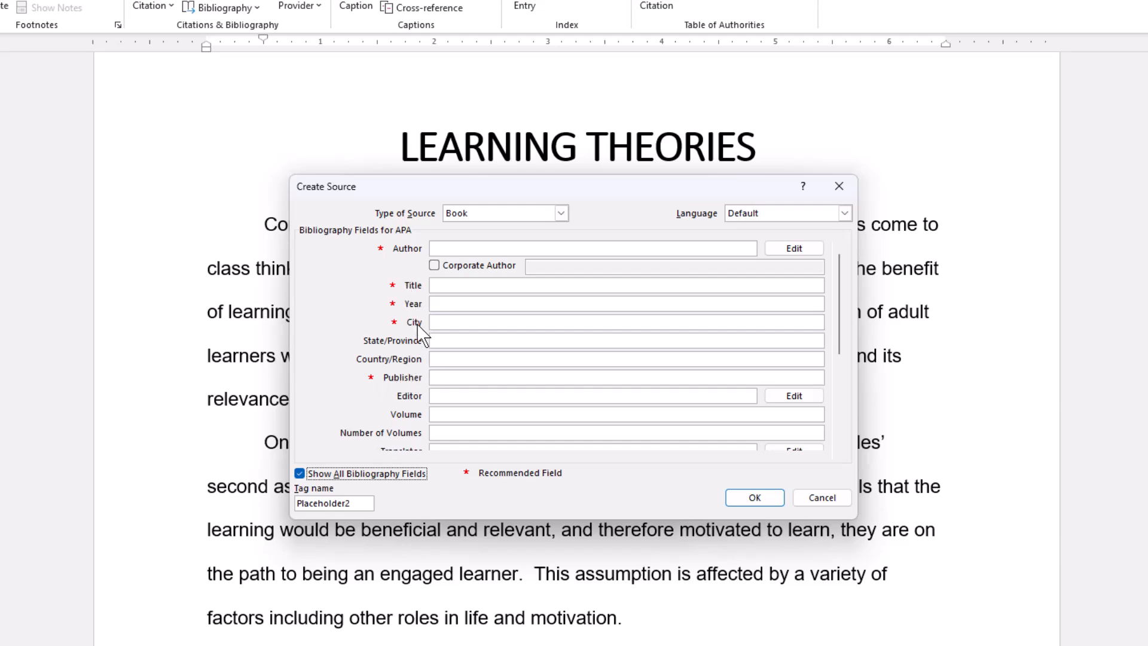
left_click(300, 474)
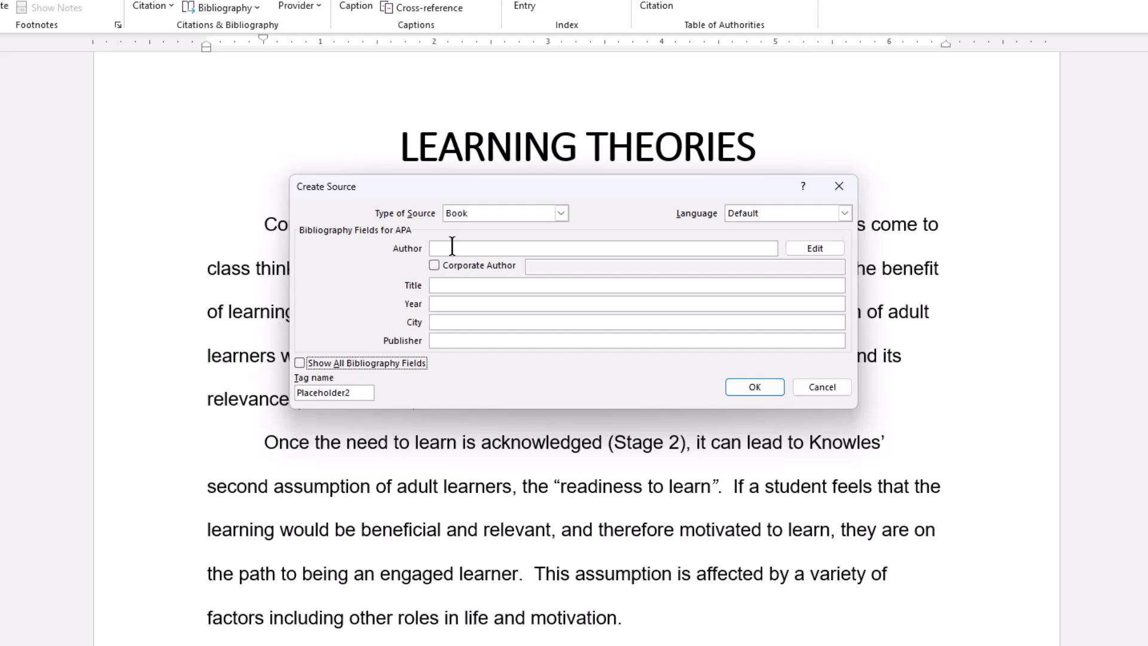
left_click(452, 247)
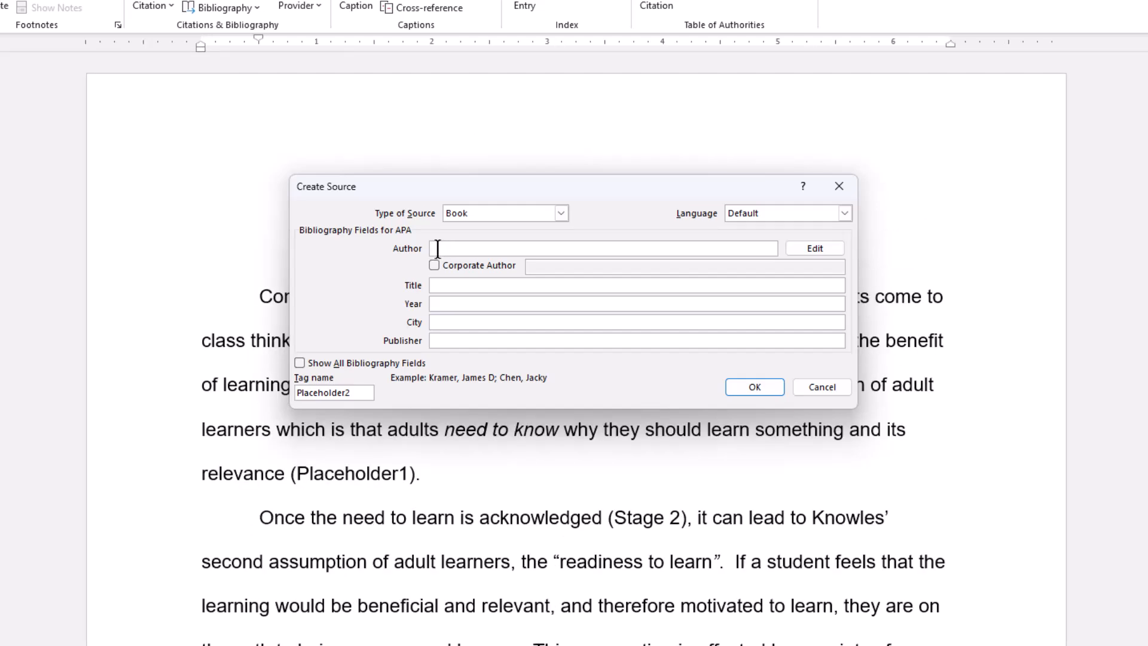
left_click(441, 284)
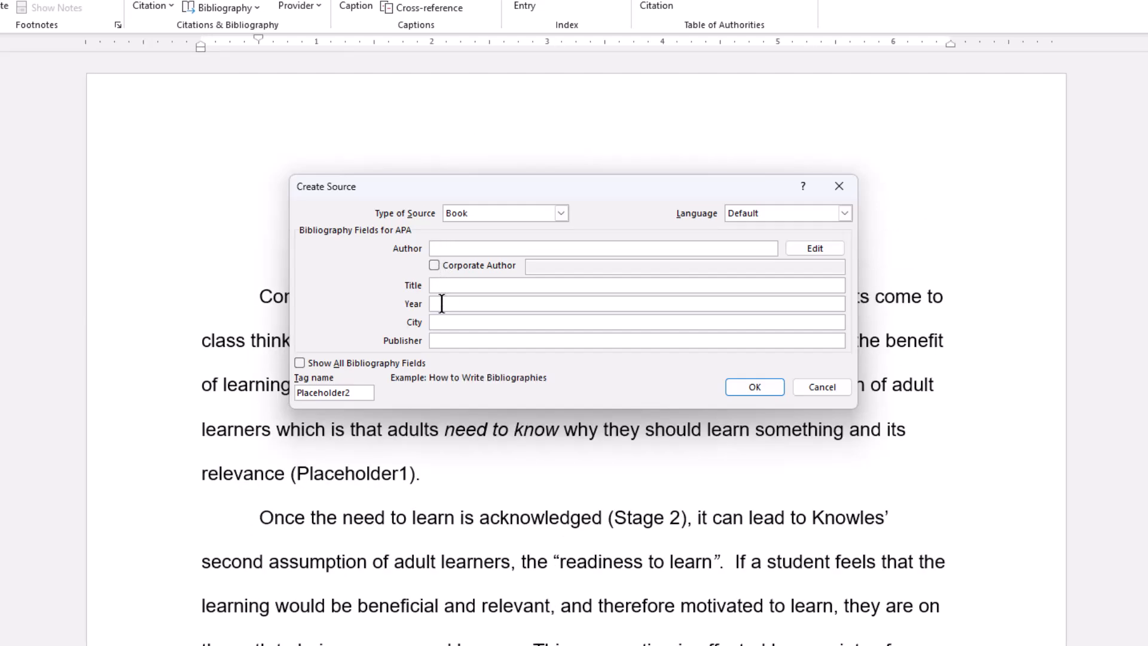
left_click(441, 302)
left_click(436, 285)
key("Tab")
key("Tab")
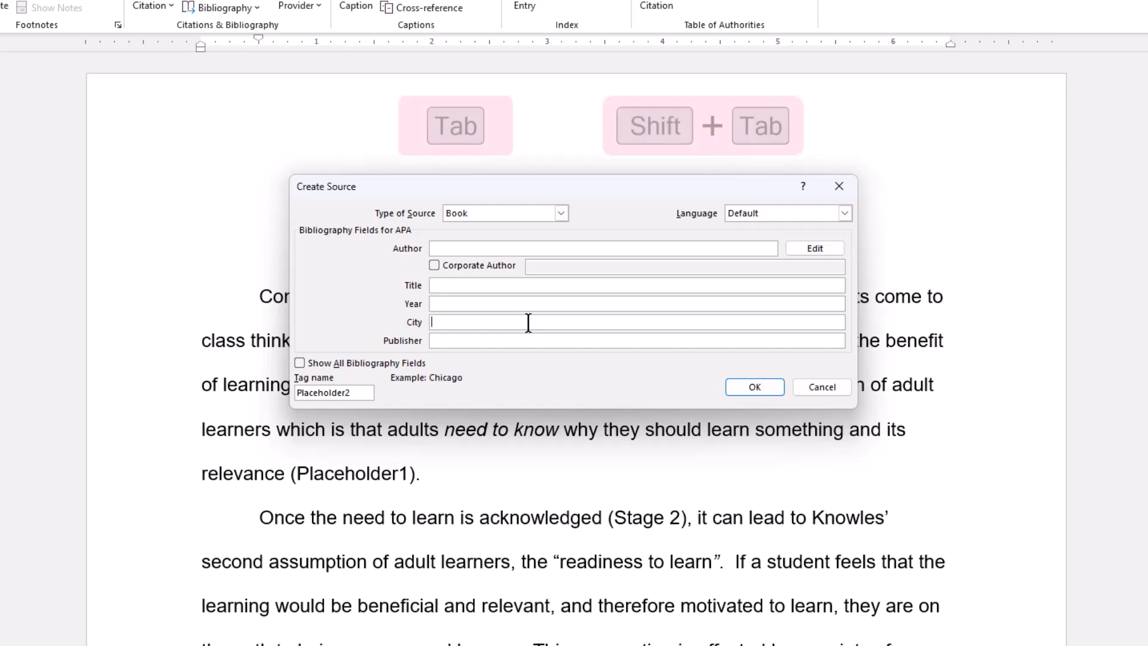
key("shift+Tab")
key("shift+Tab")
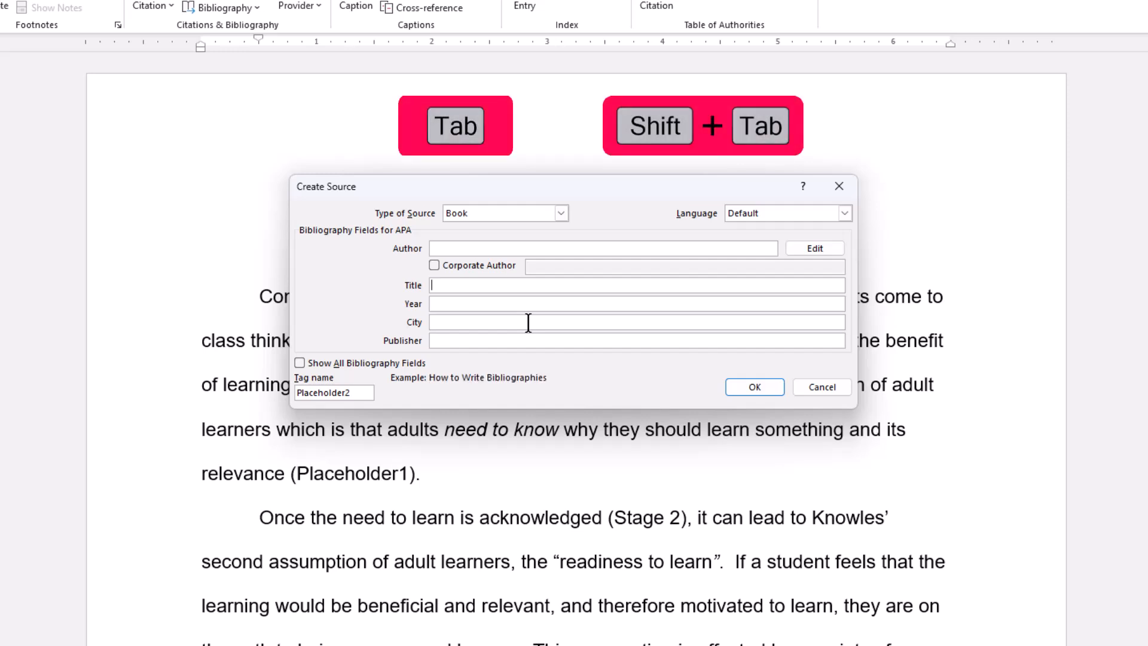
right_click(446, 286)
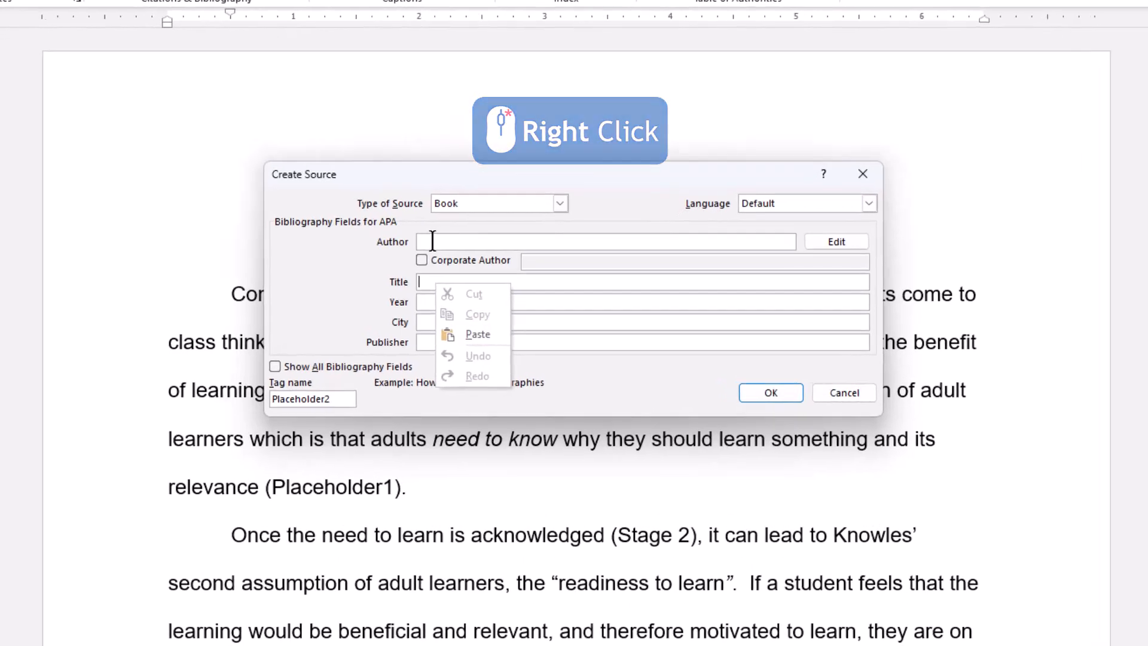
Step: Enter the first author's full name in the book source
left_click(444, 248)
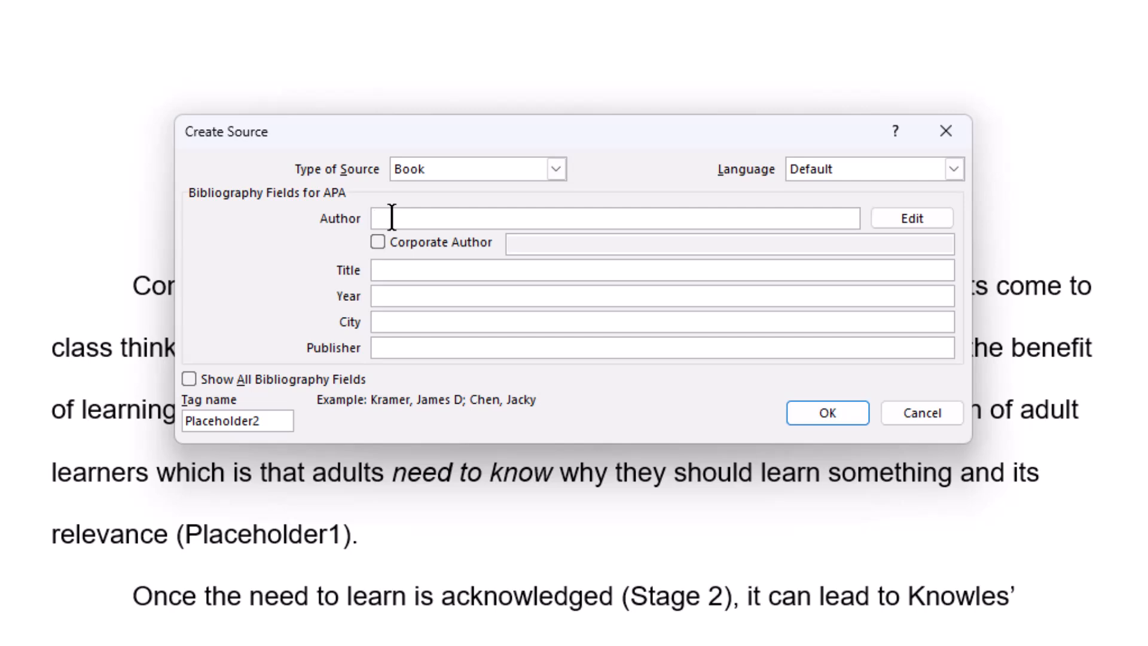
type("Sharan B. Merriam")
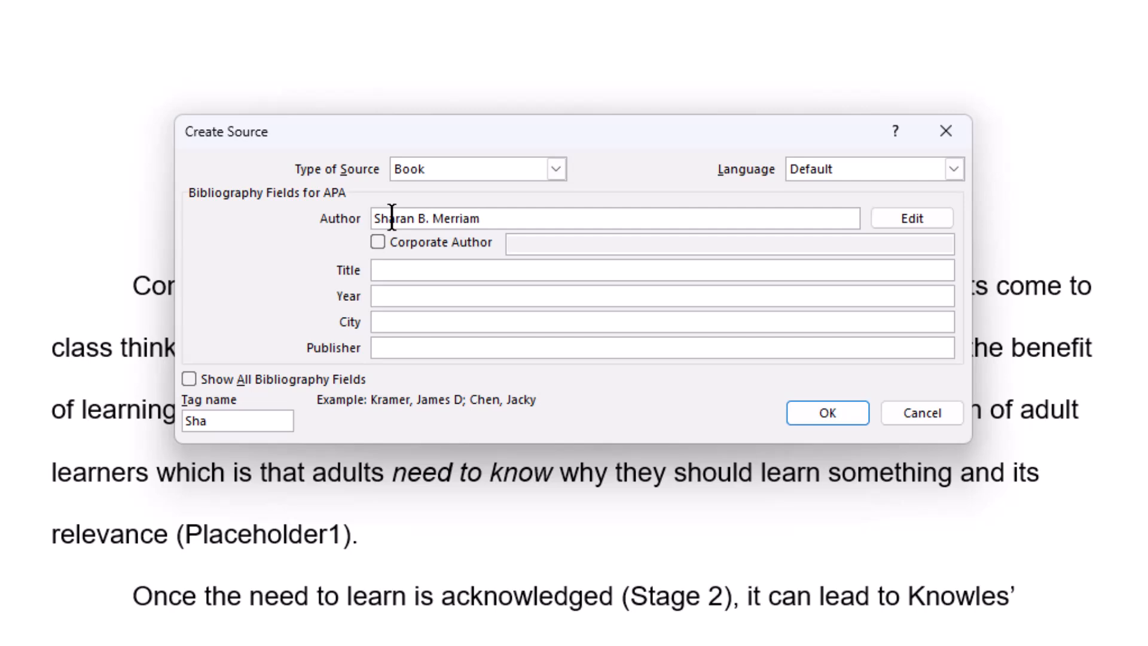
type(";")
key("BackSpace")
key("Tab")
Step: Add the second author's last name, first name and middle initial to the source's list of authors
left_click(893, 220)
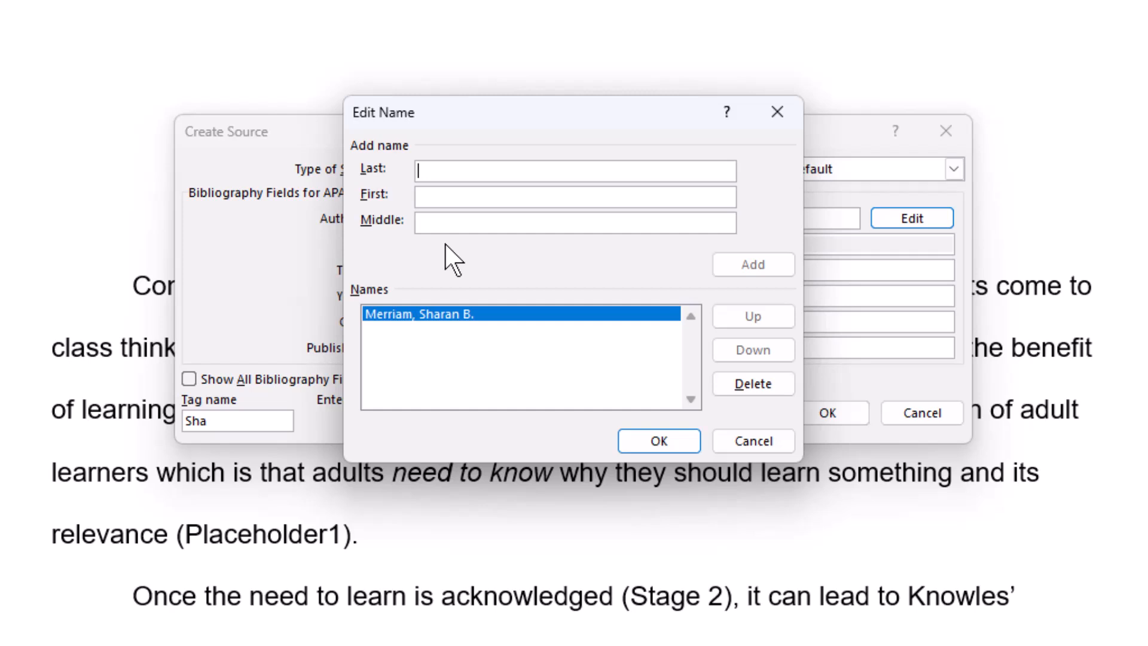
type("Bierm")
key("BackSpace")
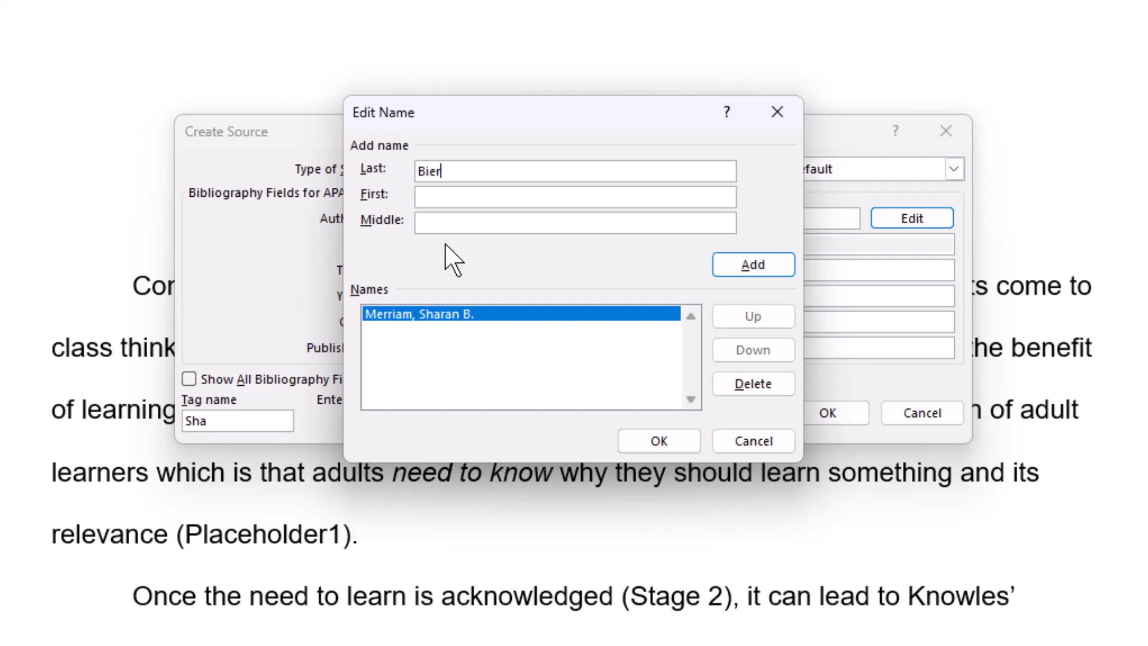
type("ema")
key("Tab")
type("Laura")
key("Tab")
type("L.")
left_click(752, 264)
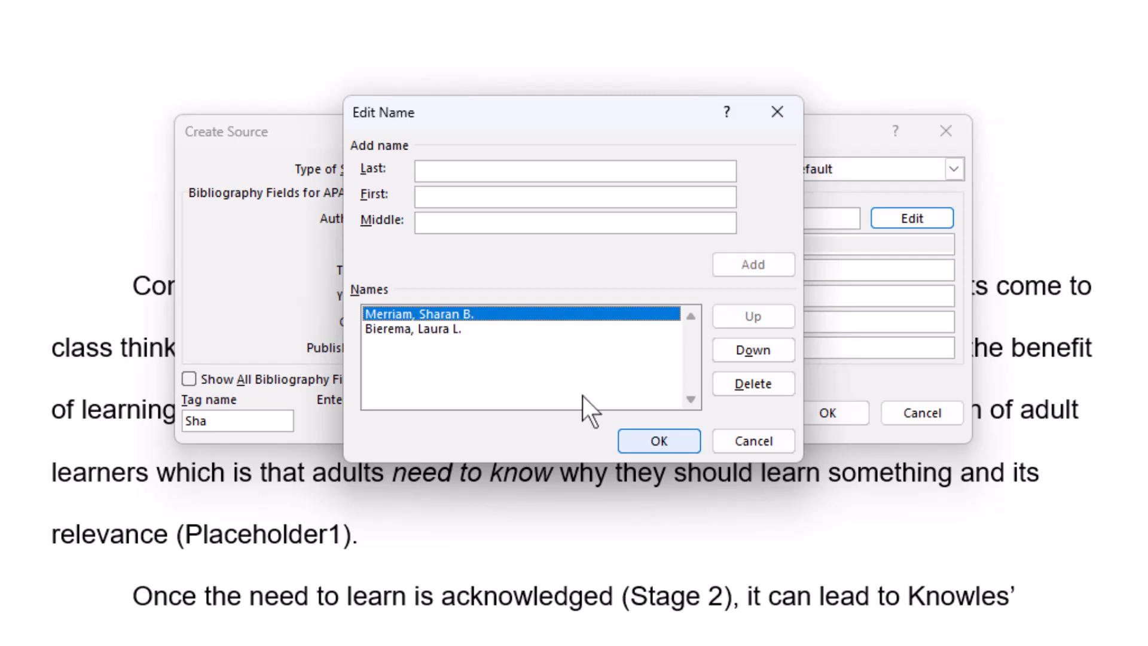
left_click(669, 436)
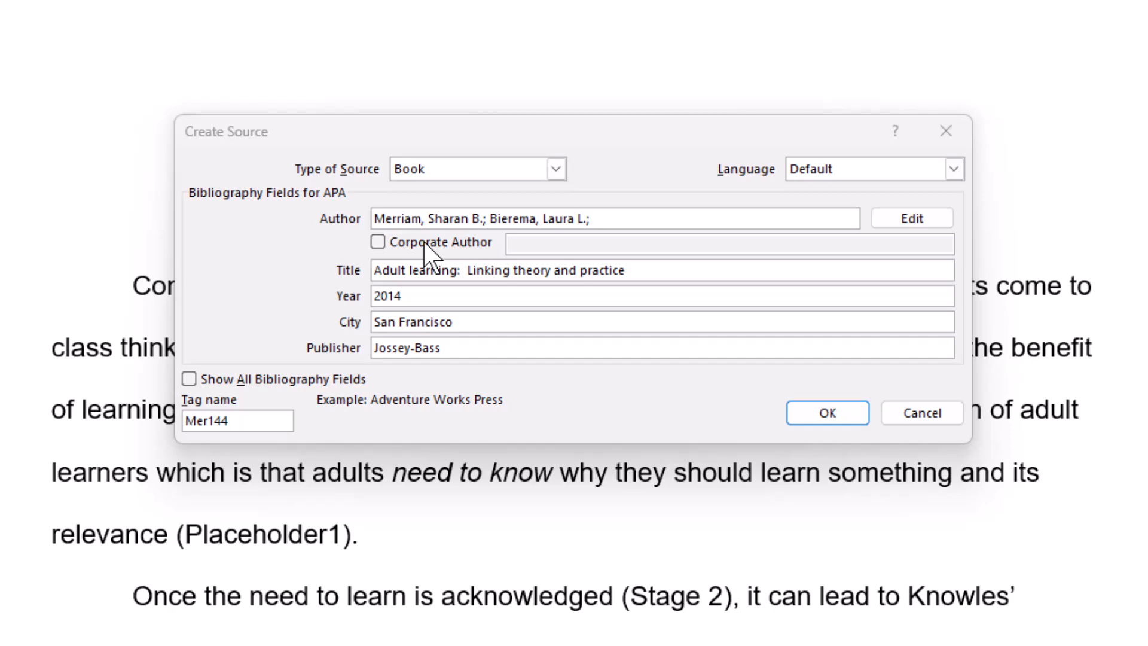
Step: Complete the source with title "Adult learning: Linking theory and practice", year 2014, city San Francisco and publisher Jossey-Bass, and insert its citation
left_click(817, 419)
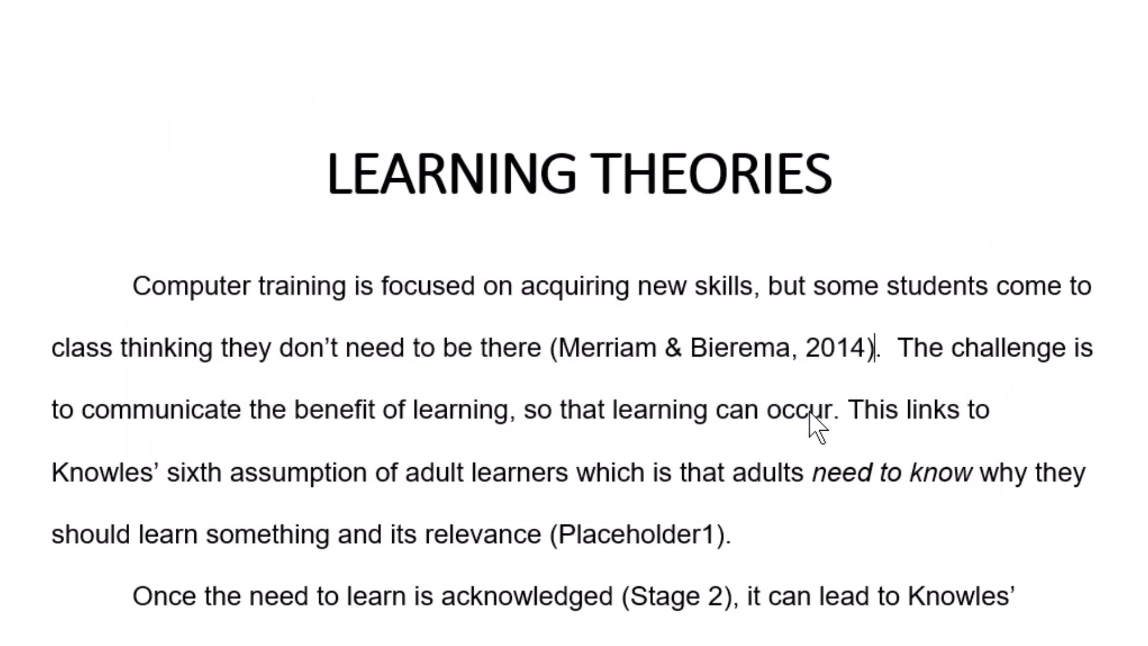
left_click(647, 348)
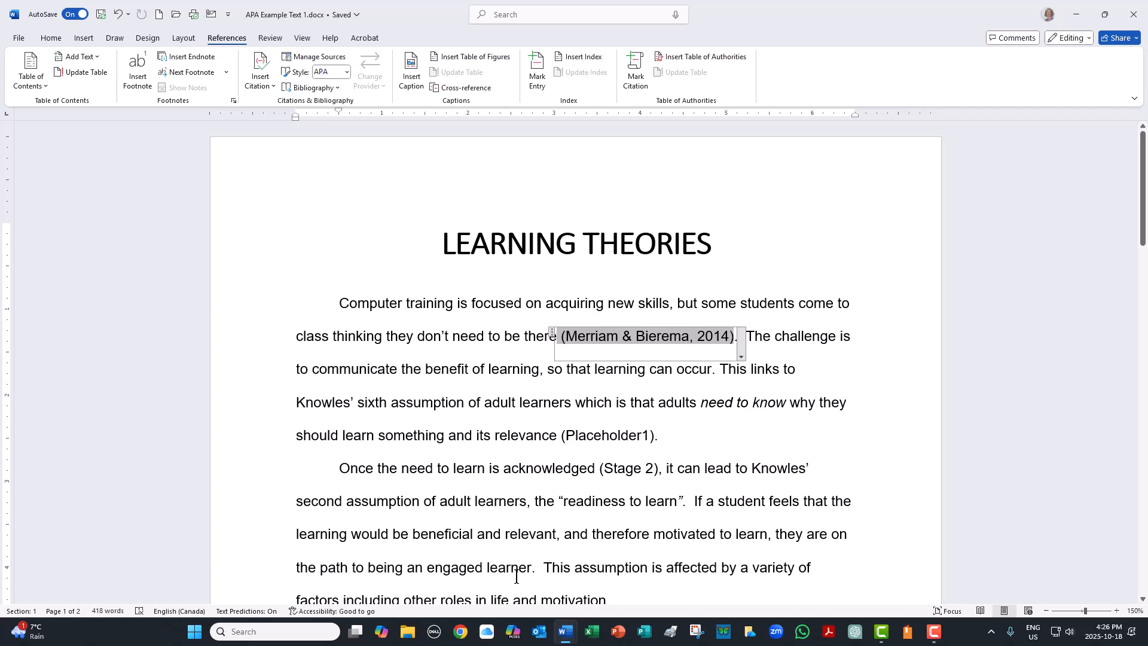
Step: Insert a citation of the existing source "Adult learning: Linking theory and practice" after "readiness to learn" in the second paragraph
left_click(682, 501)
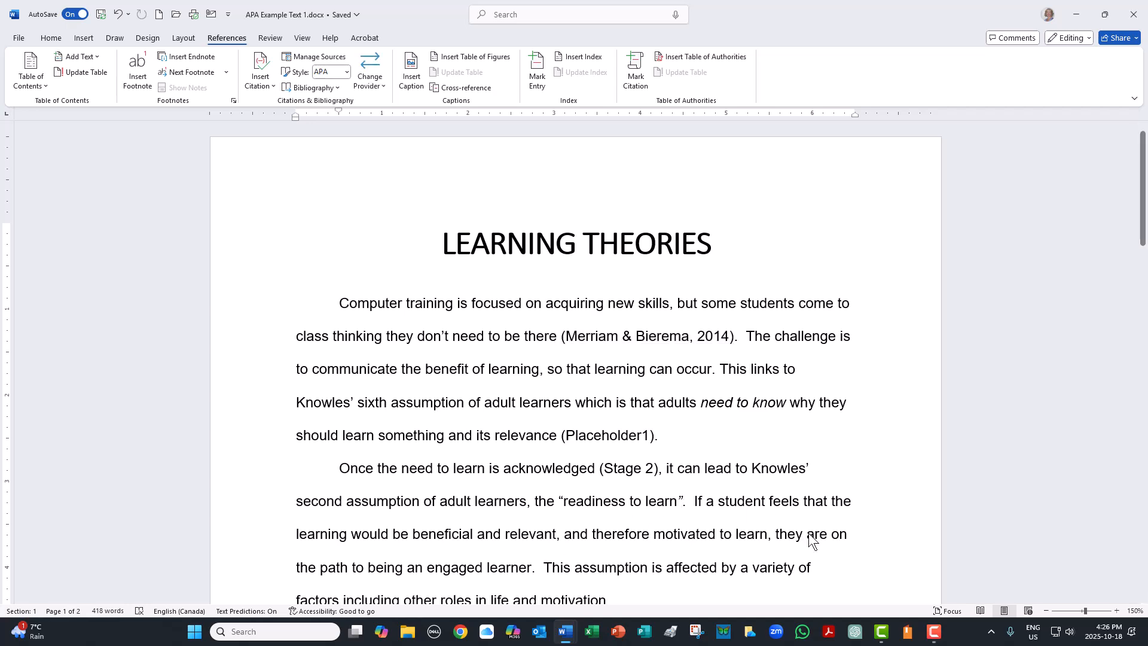
left_click(260, 87)
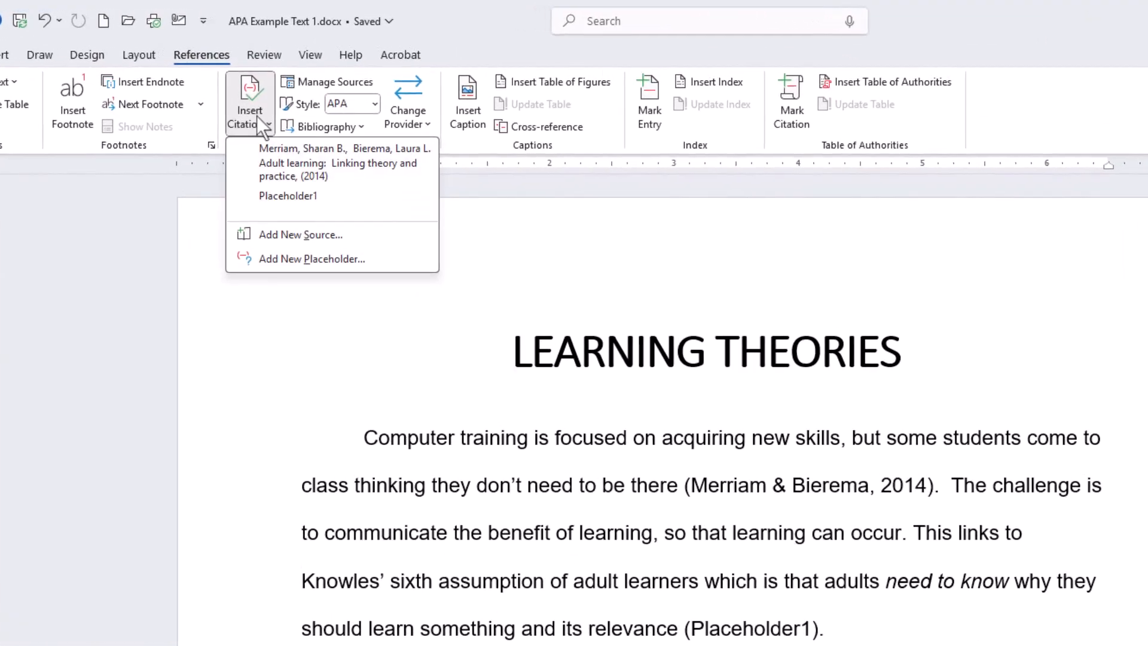
left_click(276, 178)
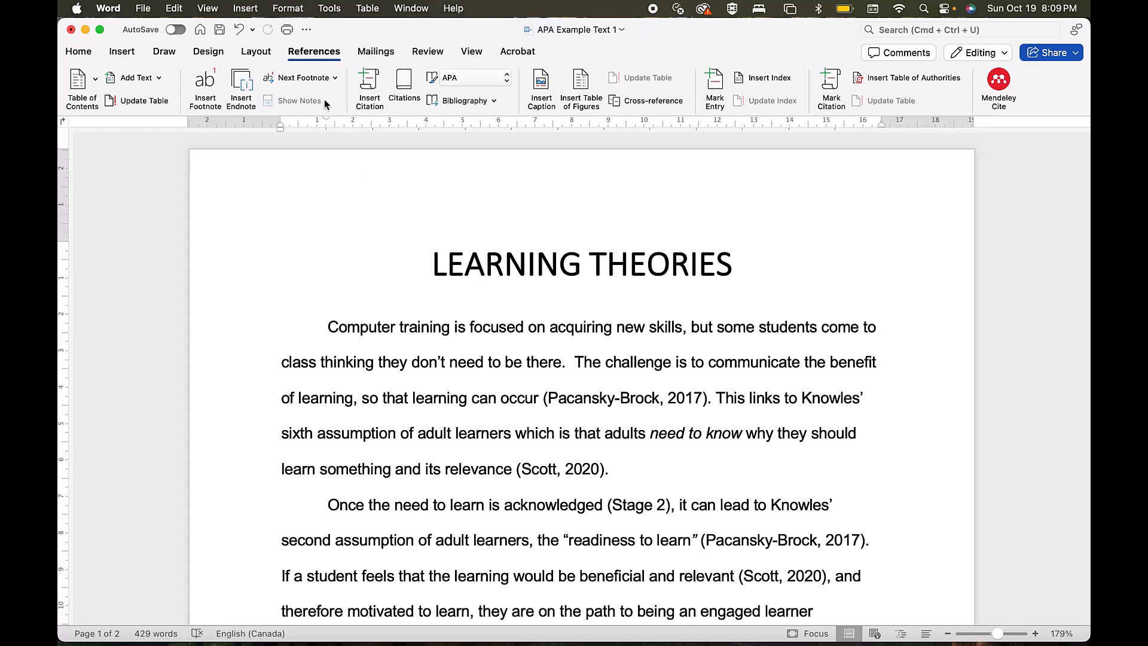
Step: Insert an empty book source as a placeholder citation after "they don't need to be there" in the first paragraph
left_click(371, 90)
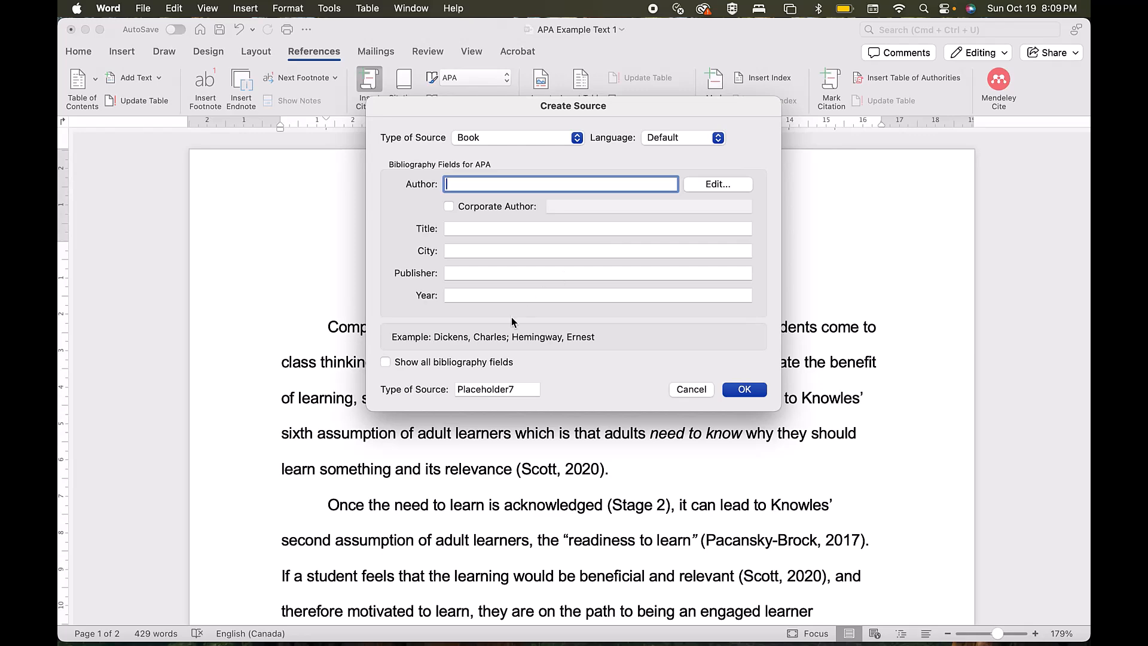
left_click(742, 389)
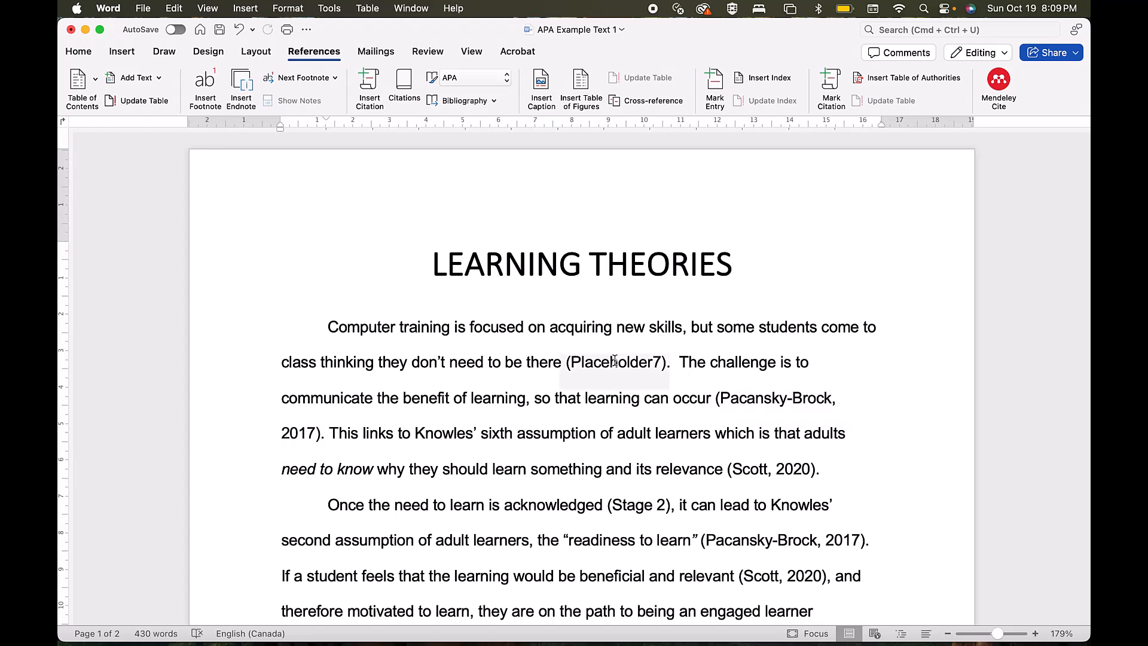
left_click(616, 362)
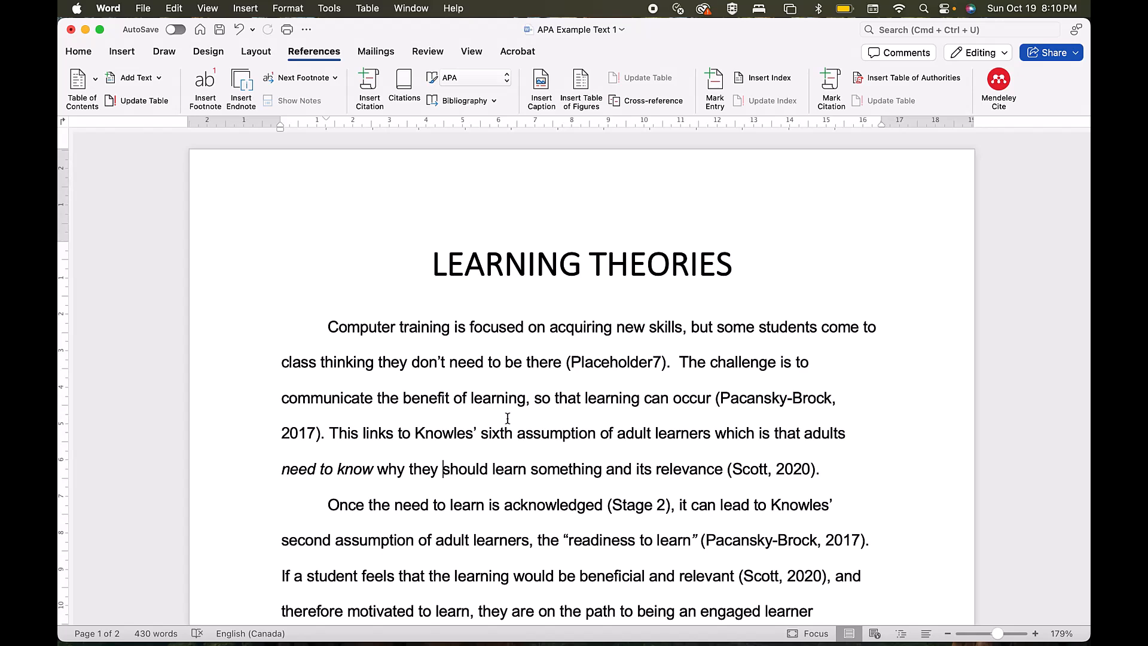
Step: Insert a citation of the existing 2017 source before "should learn something" in the first paragraph, using the list of saved citations
left_click(410, 92)
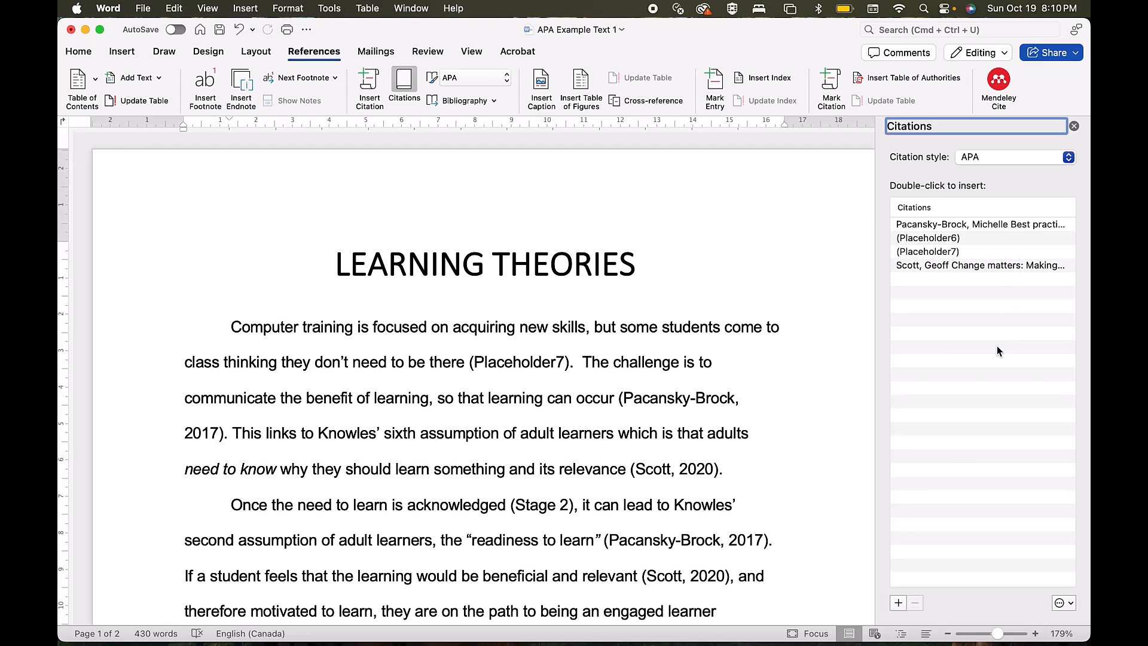
left_click(992, 225)
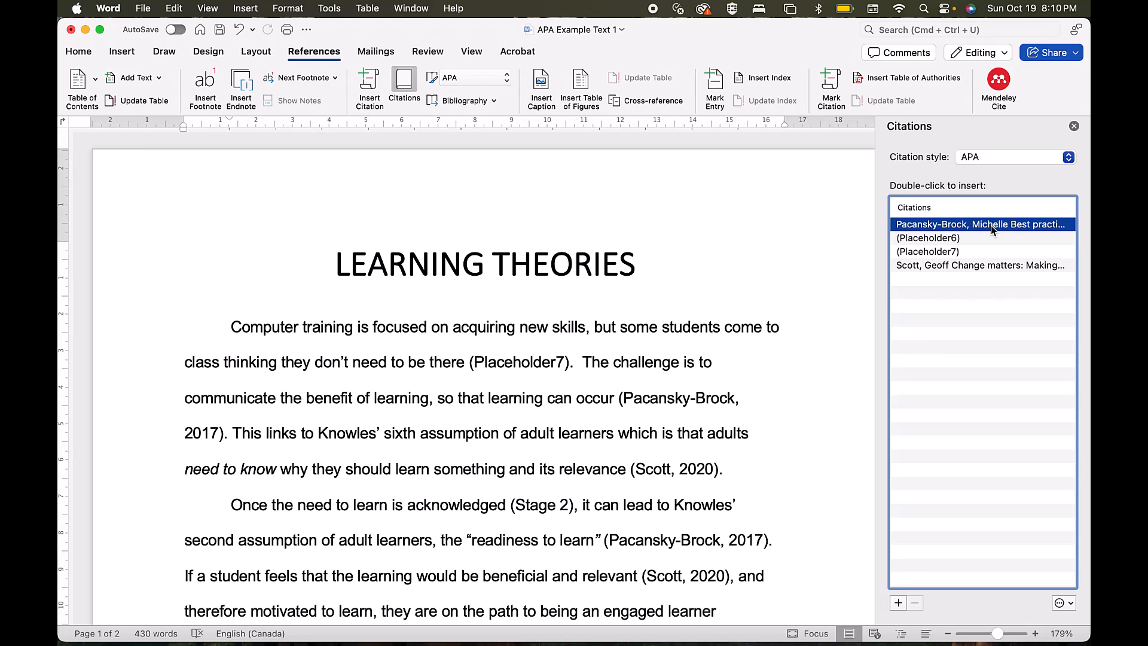
double_click(992, 226)
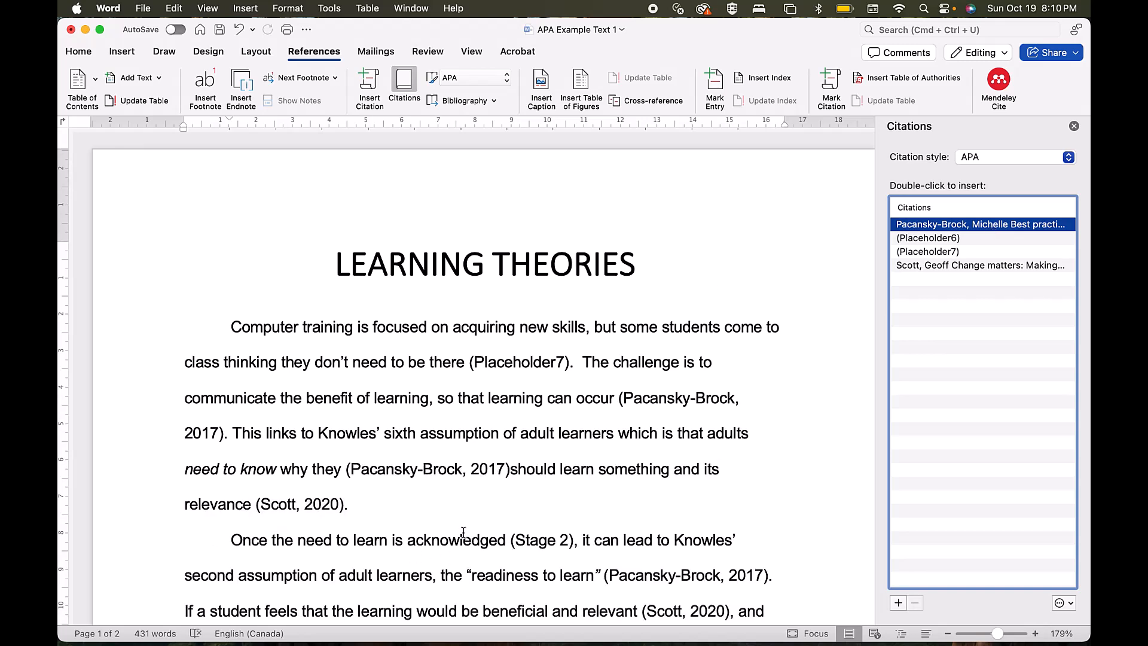
Step: Remove the Placeholder6 entry from the document's list of citations and close the list
left_click(429, 467)
left_click(929, 237)
left_click(916, 603)
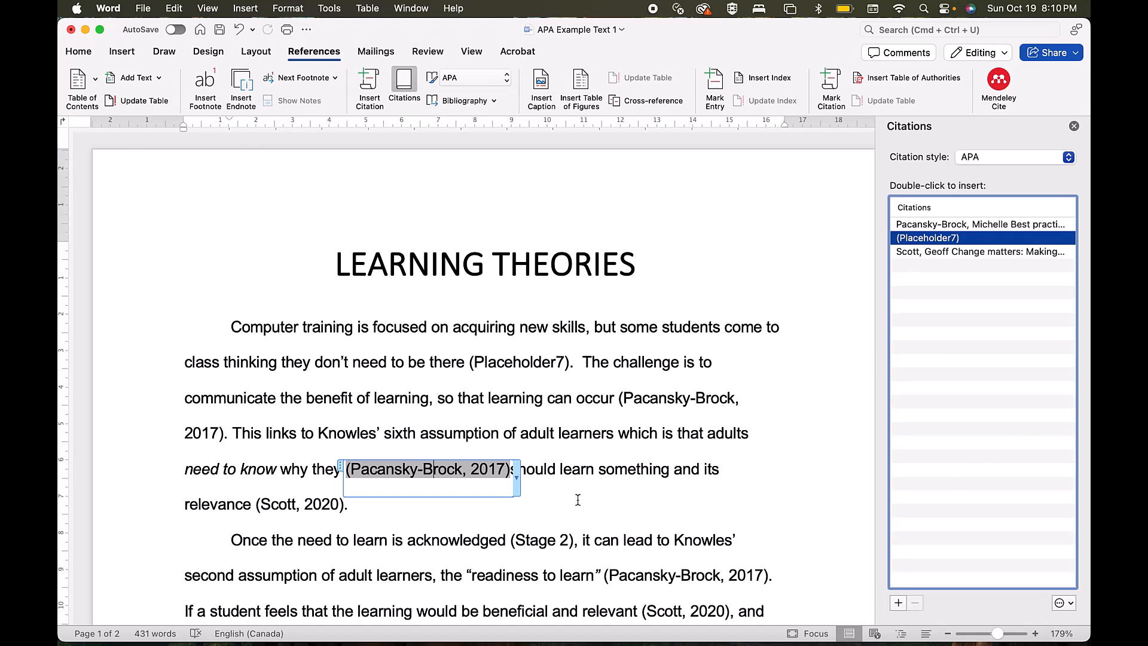
left_click(1075, 127)
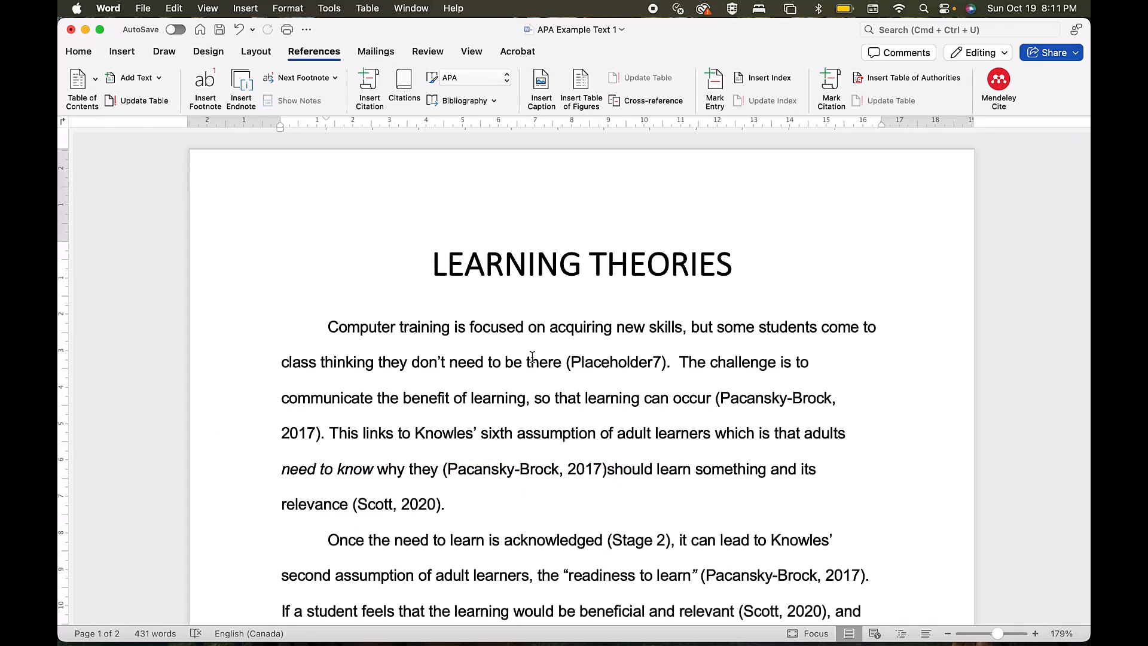